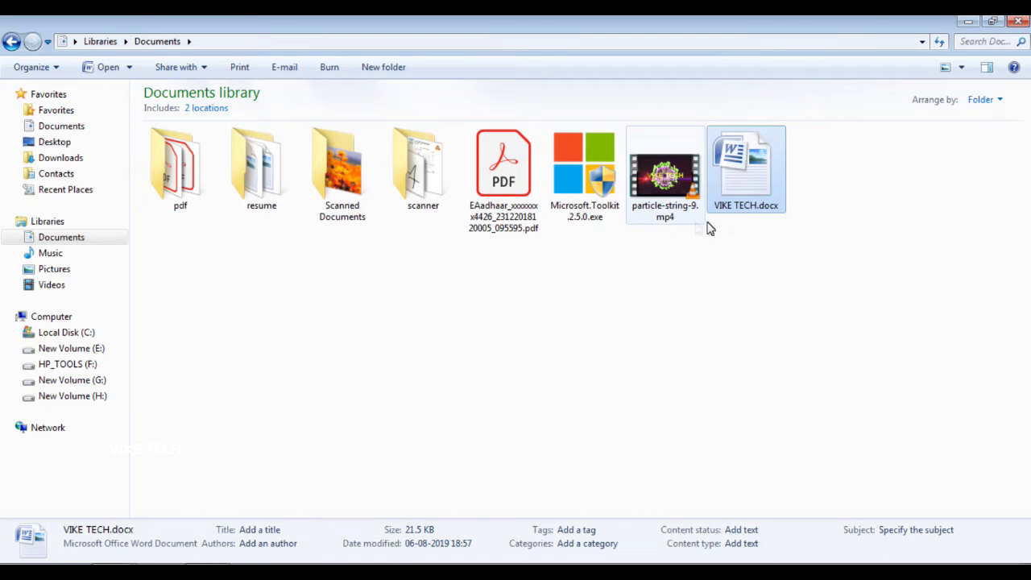
# Open VIKE TECH.docx in Word to show the two-page resume draft.
pyautogui.doubleClick(733, 185)
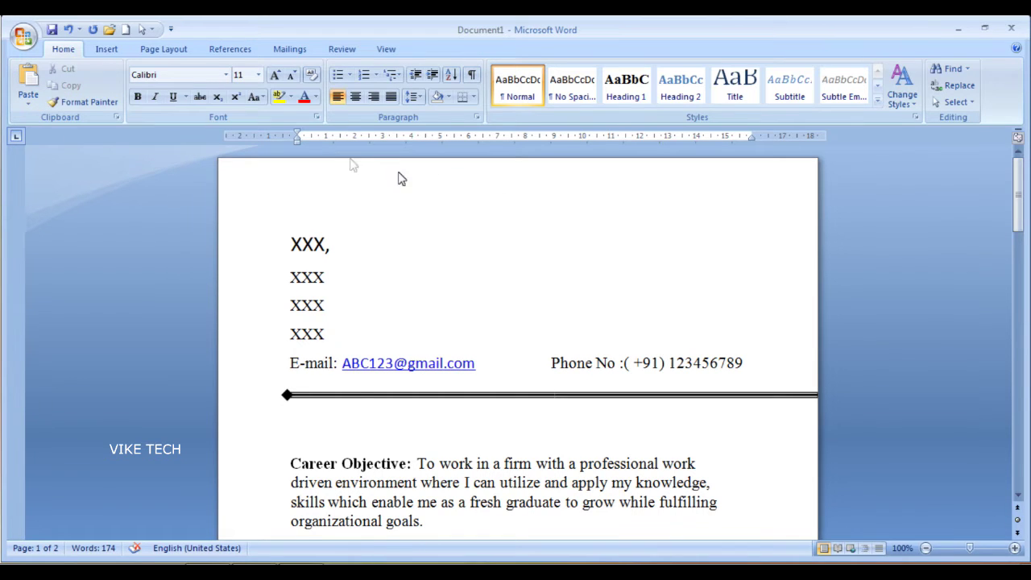
pyautogui.scroll(-5, 335, 314)
pyautogui.scroll(-3, 335, 314)
pyautogui.scroll(-3, 335, 314)
pyautogui.scroll(3, 335, 314)
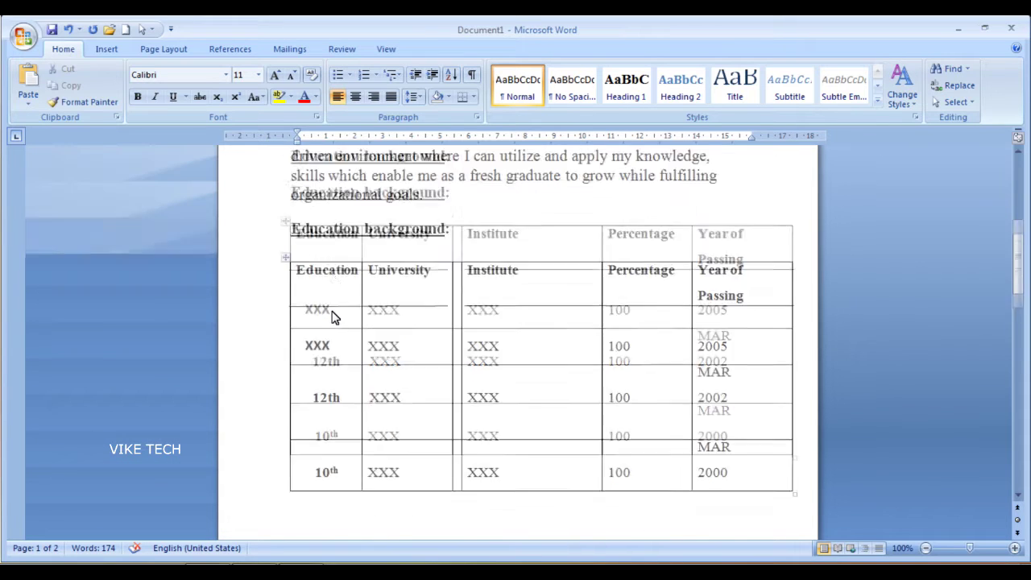
pyautogui.scroll(4, 335, 315)
pyautogui.scroll(3, 333, 315)
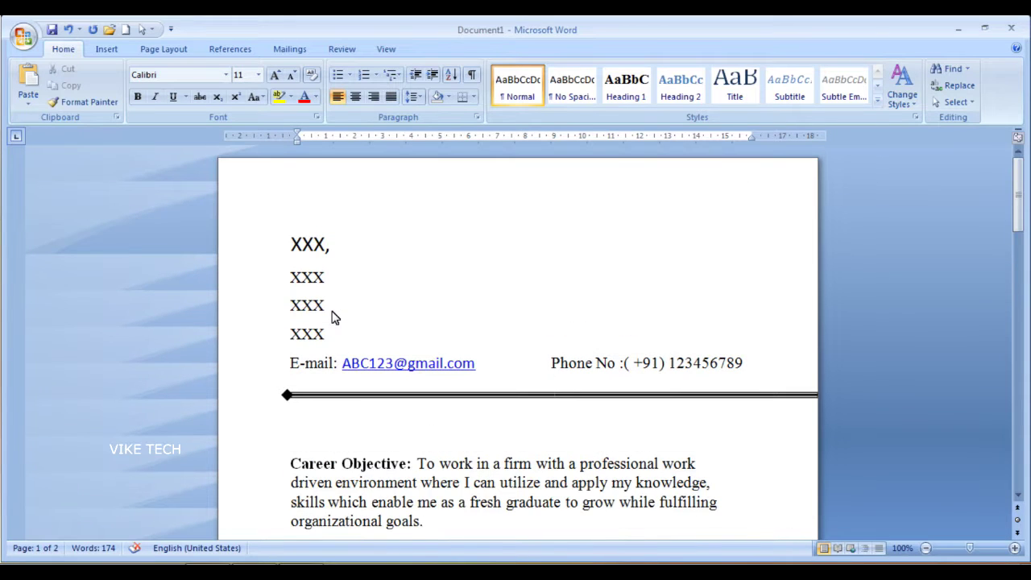
pyautogui.scroll(-3, 393, 305)
pyautogui.scroll(-9, 393, 306)
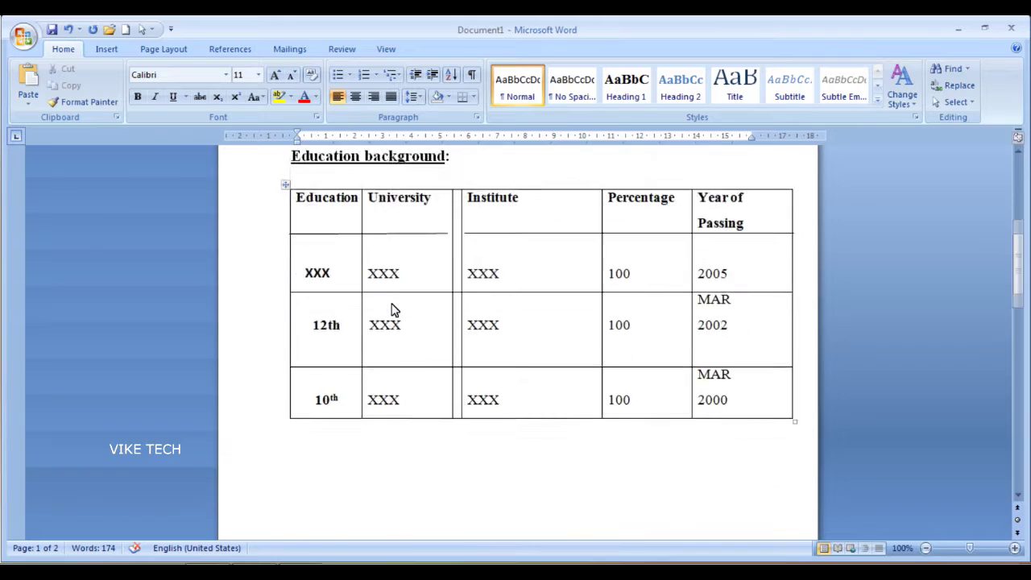
pyautogui.scroll(-4, 393, 310)
pyautogui.scroll(-6, 394, 310)
pyautogui.scroll(-4, 395, 311)
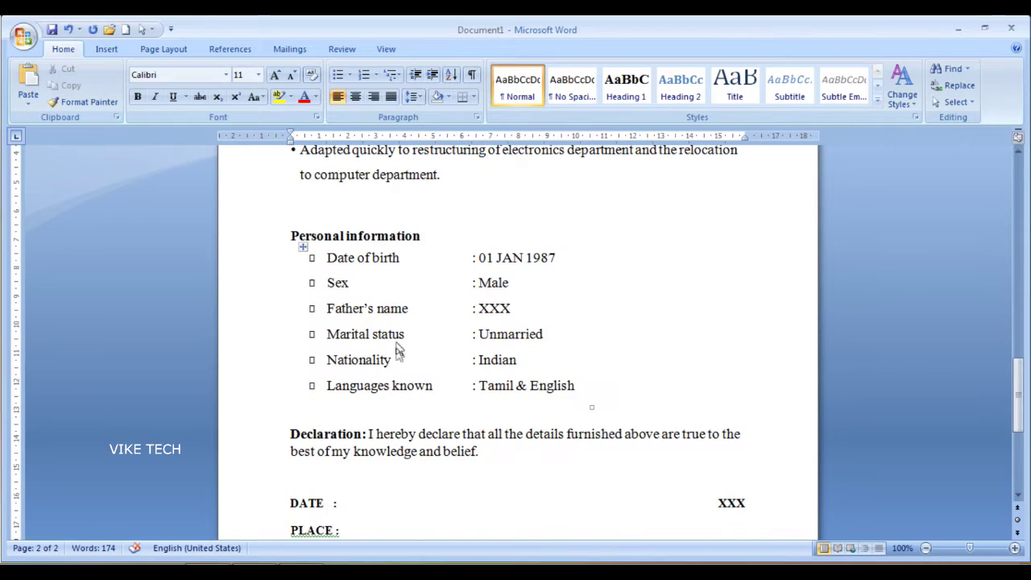
pyautogui.scroll(4, 397, 354)
pyautogui.scroll(3, 396, 364)
pyautogui.scroll(6, 395, 368)
pyautogui.scroll(5, 396, 362)
pyautogui.scroll(3, 359, 345)
pyautogui.scroll(1, 359, 344)
pyautogui.scroll(-3, 395, 266)
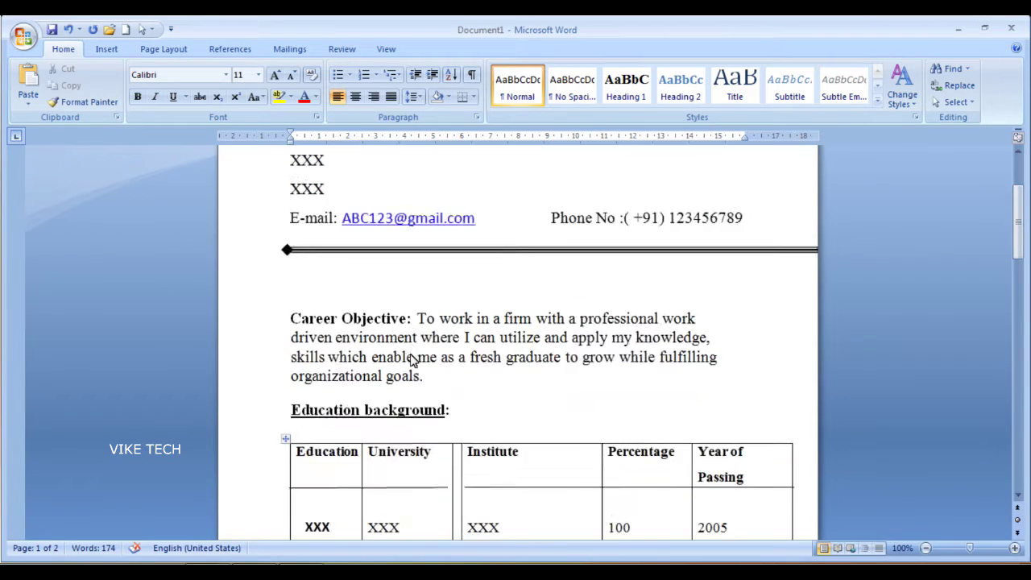
pyautogui.scroll(-6, 407, 338)
pyautogui.scroll(-5, 411, 360)
pyautogui.scroll(-3, 411, 360)
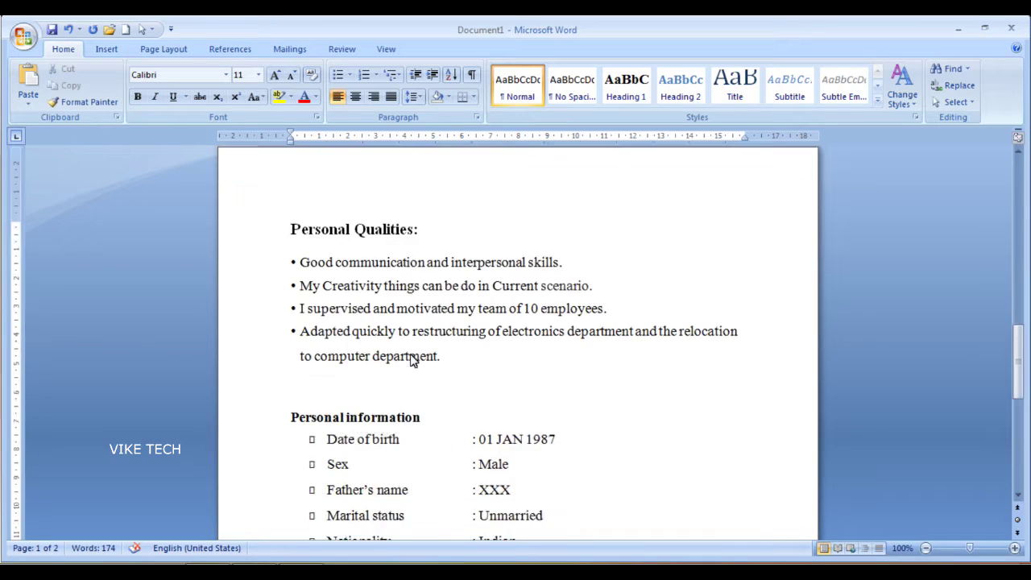
pyautogui.scroll(-2, 410, 360)
pyautogui.scroll(-3, 411, 360)
pyautogui.scroll(5, 411, 364)
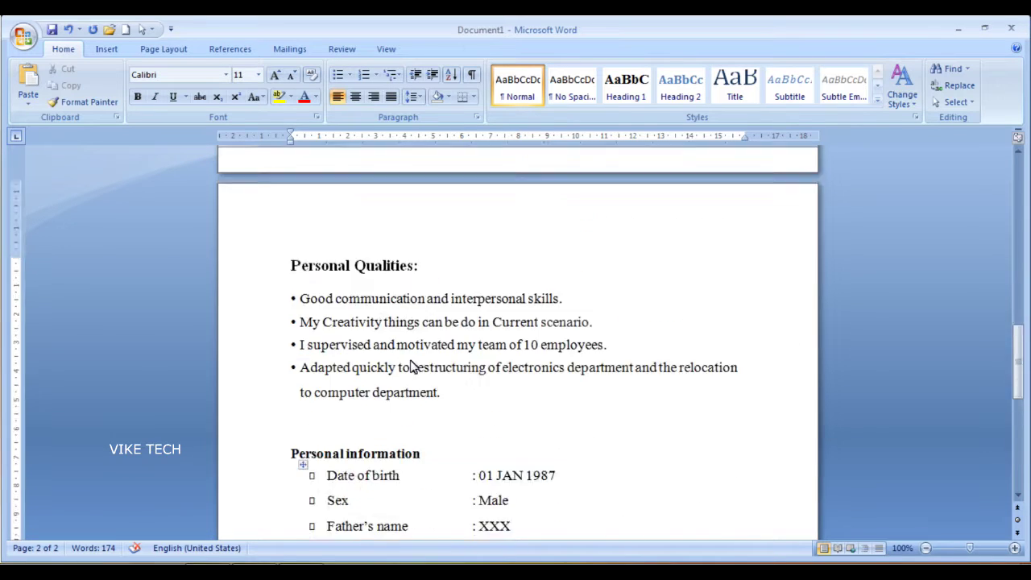
pyautogui.scroll(5, 406, 362)
pyautogui.scroll(7, 410, 361)
pyautogui.scroll(2, 412, 361)
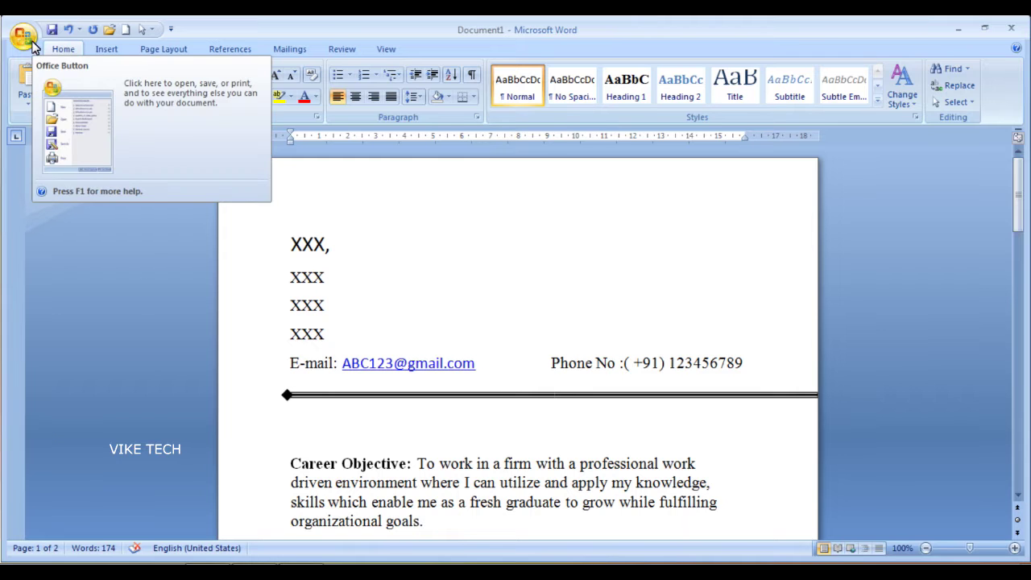
# Bring up Save As in Documents with file name XXX.docx and expand its Tools list.
pyautogui.hotkey('ctrl', 's')
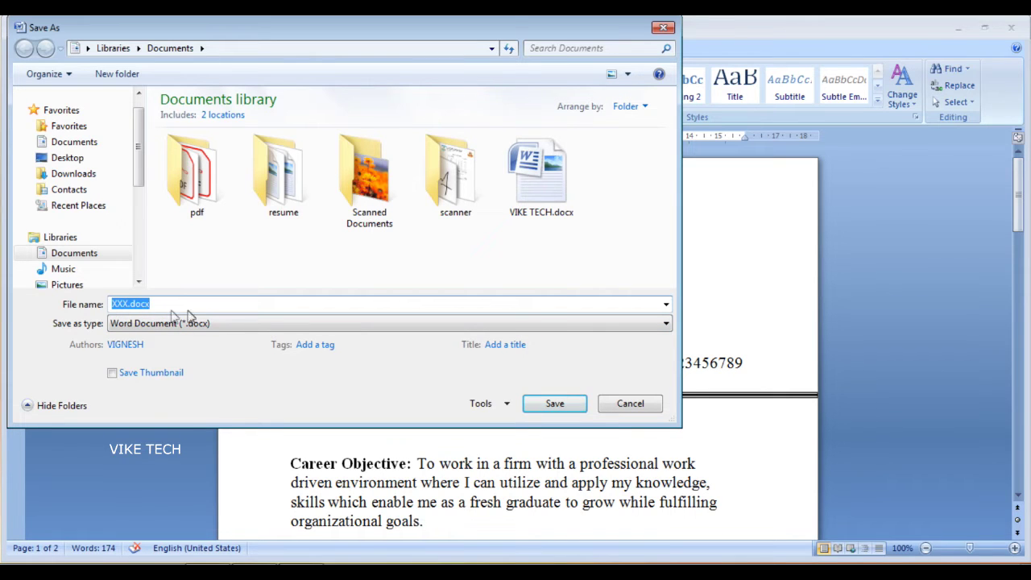
pyautogui.click(165, 304)
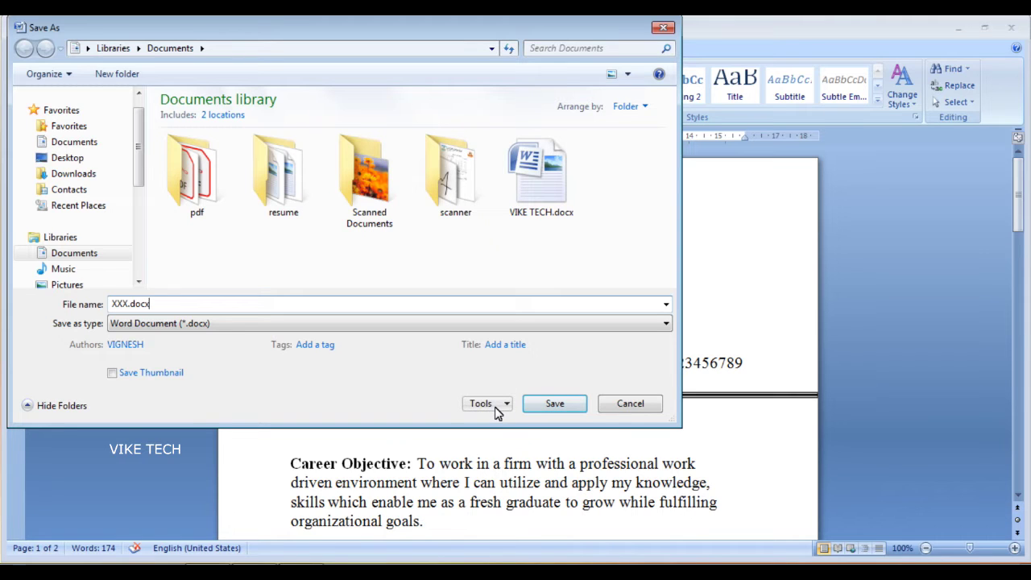
pyautogui.click(498, 411)
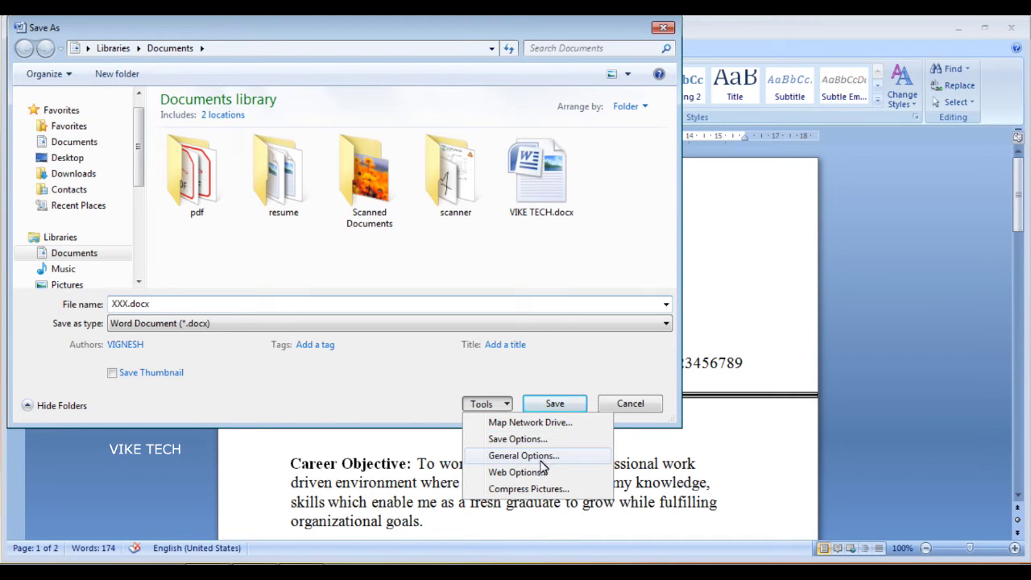
# In General Options, set a password to open and a password to modify, confirming both.
pyautogui.click(532, 455)
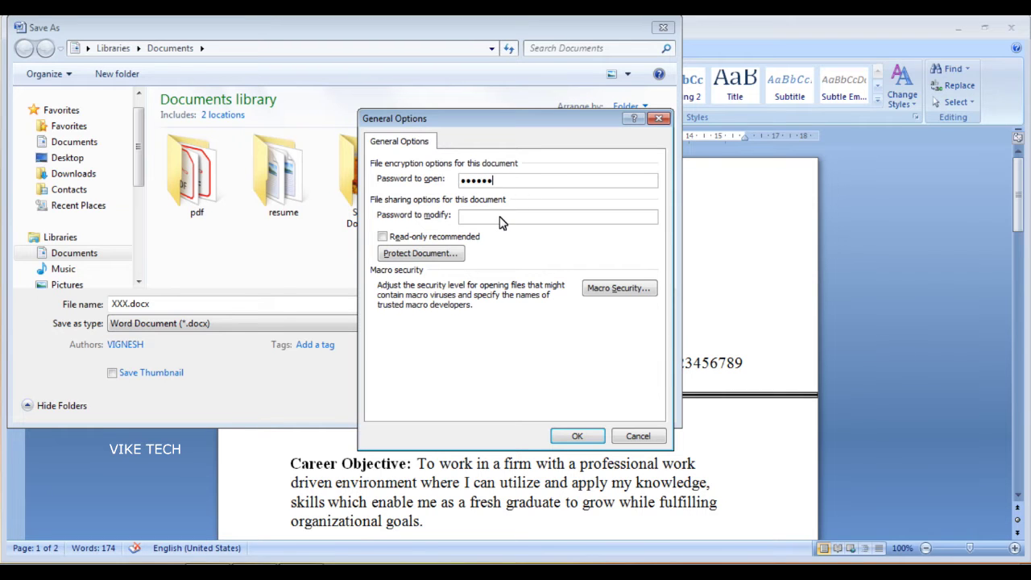
pyautogui.click(496, 218)
pyautogui.click(582, 437)
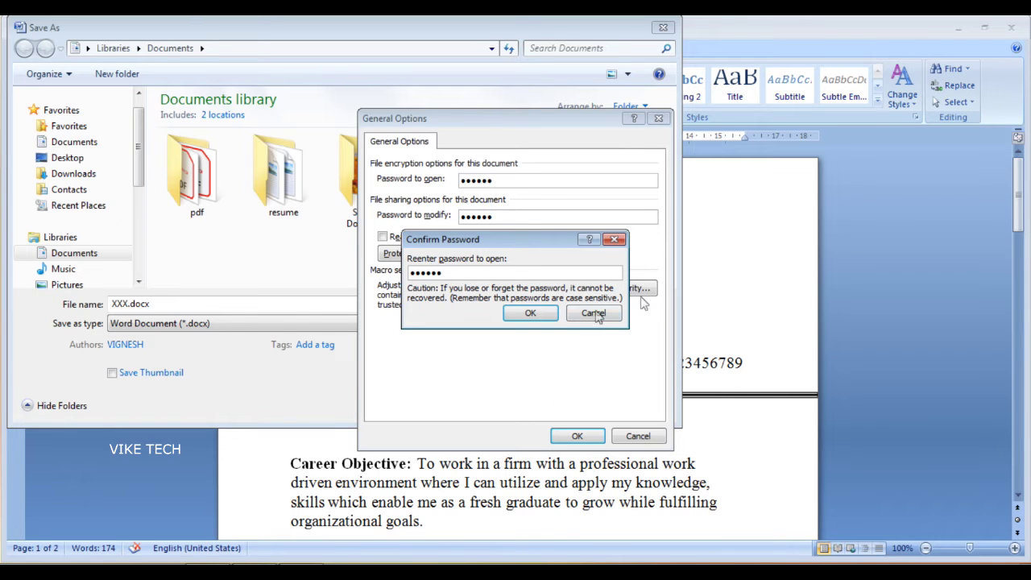
pyautogui.click(528, 313)
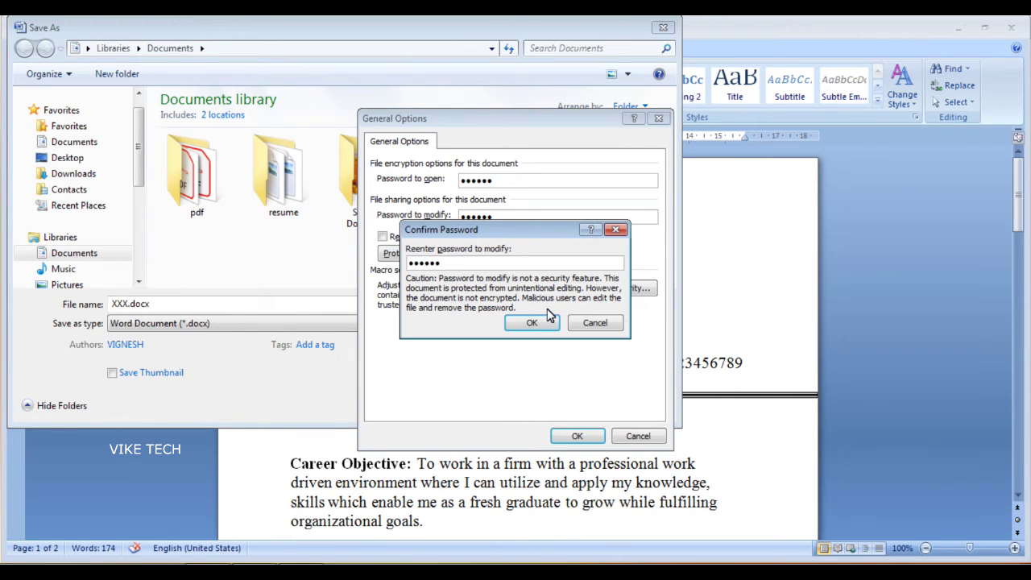
pyautogui.click(532, 322)
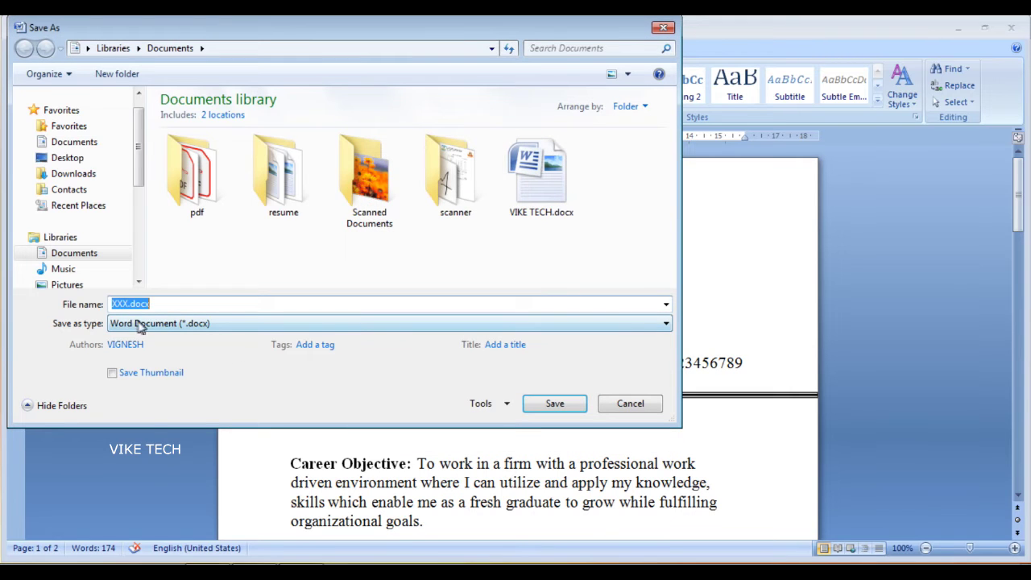
# Save the password-protected resume as XXX.docx, then close it and exit Word.
pyautogui.click(554, 402)
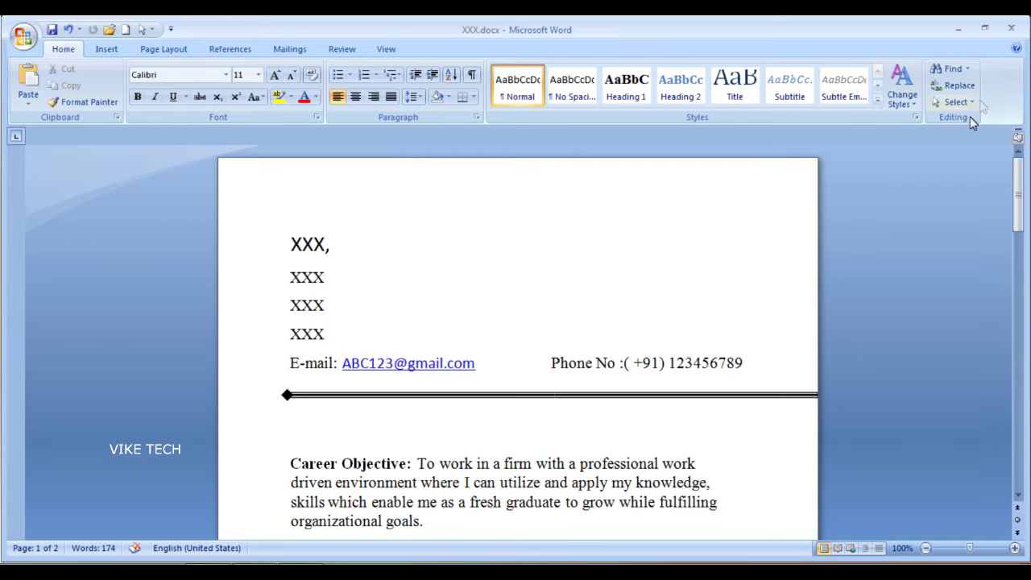
pyautogui.click(1012, 30)
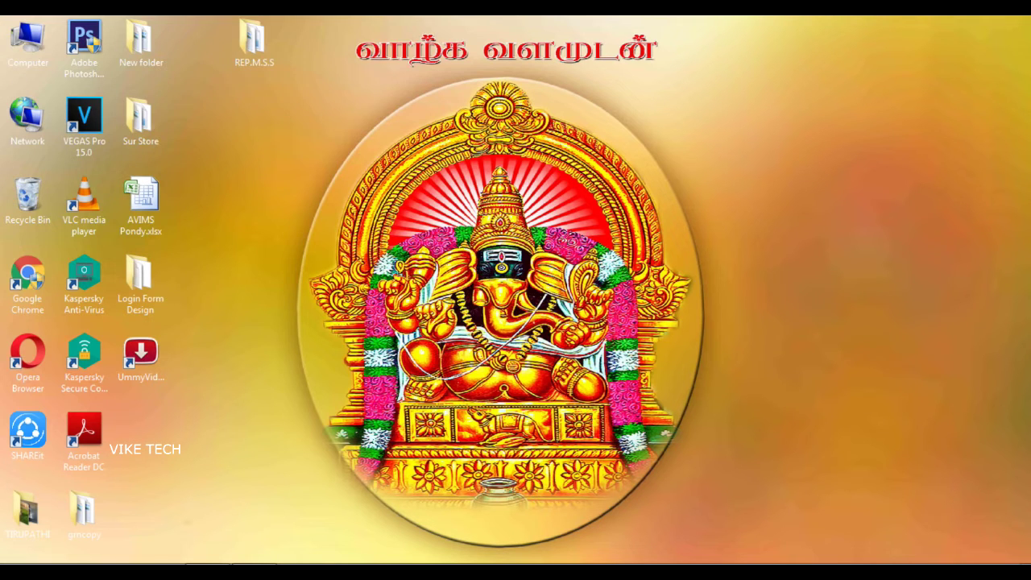
# Show the Documents library in a maximized Windows Explorer window and refresh the listing twice.
pyautogui.click(110, 564)
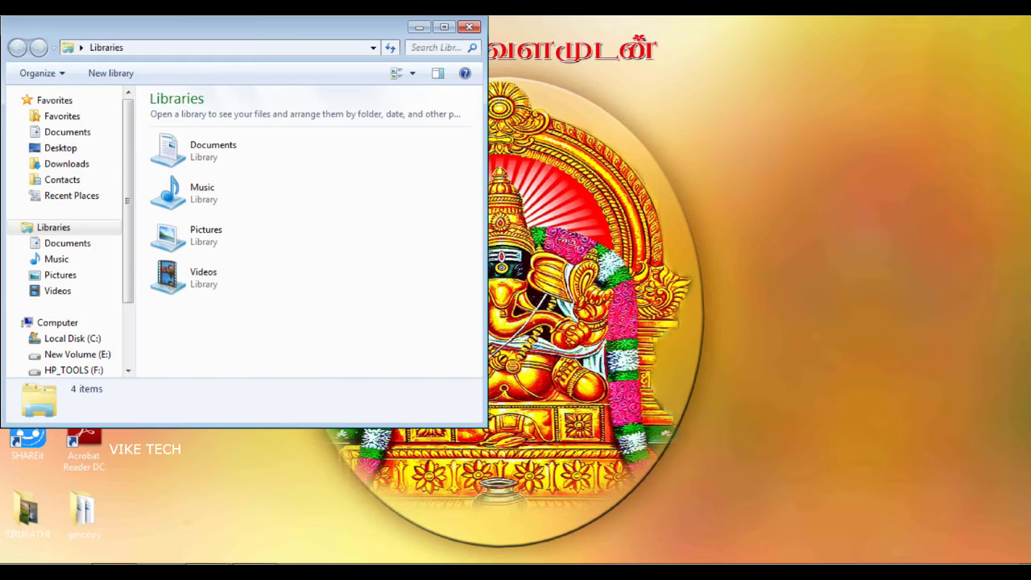
pyautogui.click(443, 27)
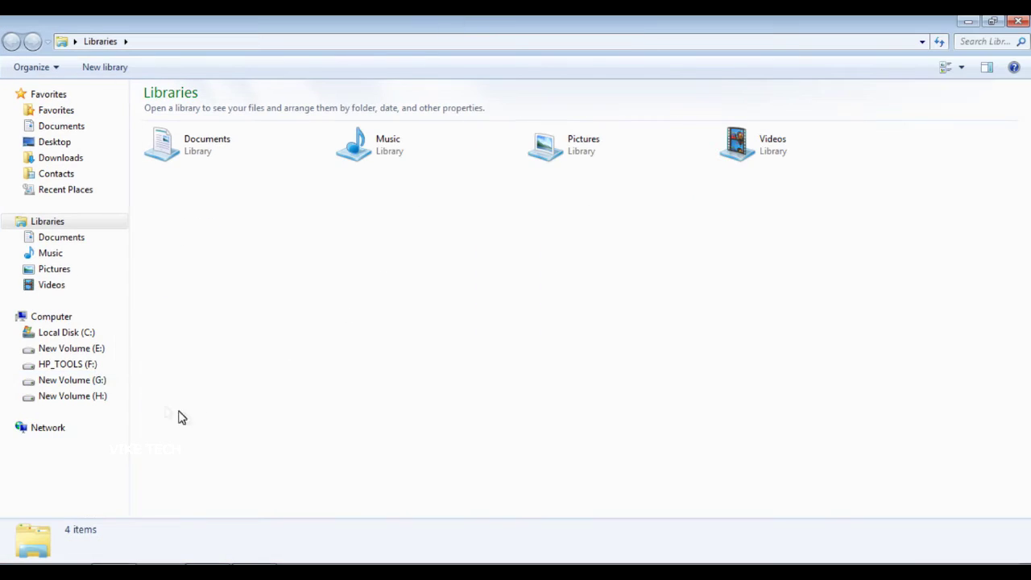
pyautogui.click(79, 241)
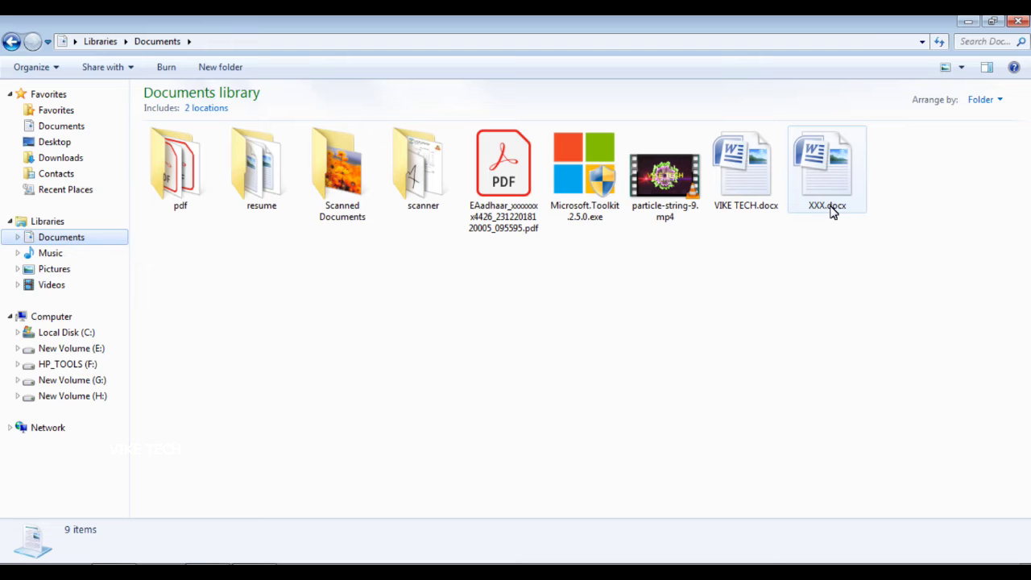
pyautogui.rightClick(703, 287)
pyautogui.click(731, 368)
pyautogui.rightClick(651, 303)
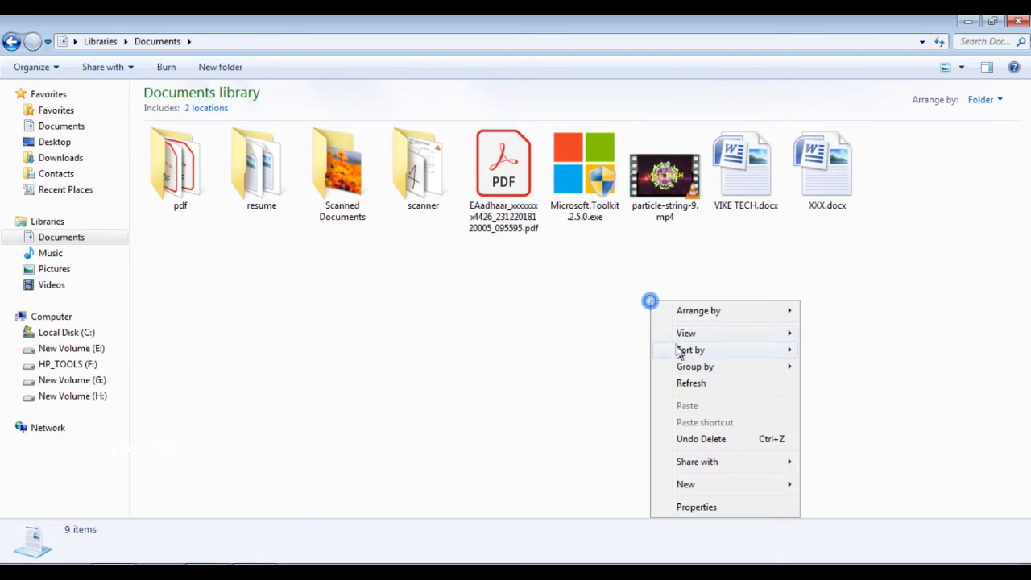
pyautogui.click(685, 385)
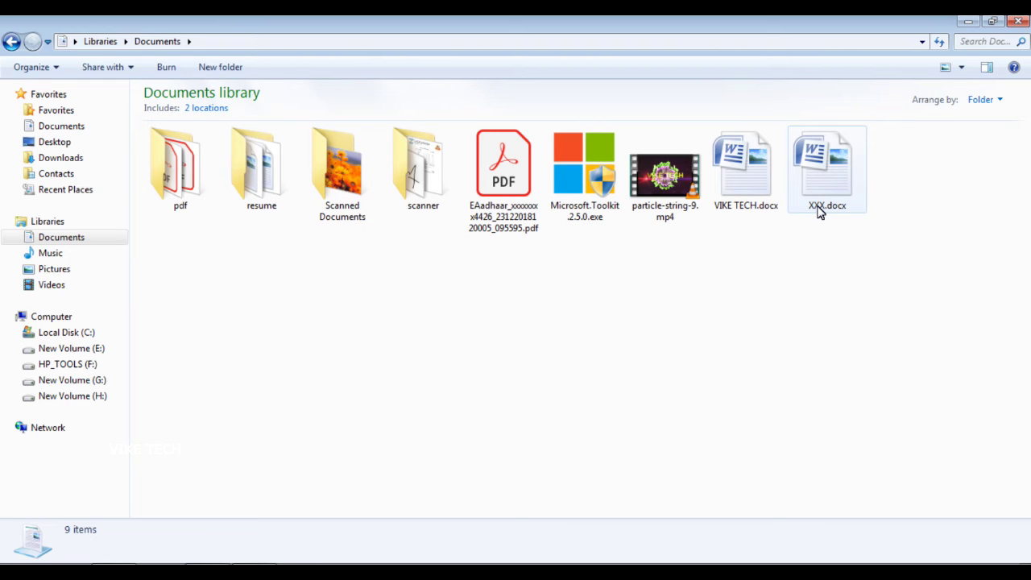
# Reopen XXX.docx, entering the open password and then the modify password.
pyautogui.doubleClick(820, 212)
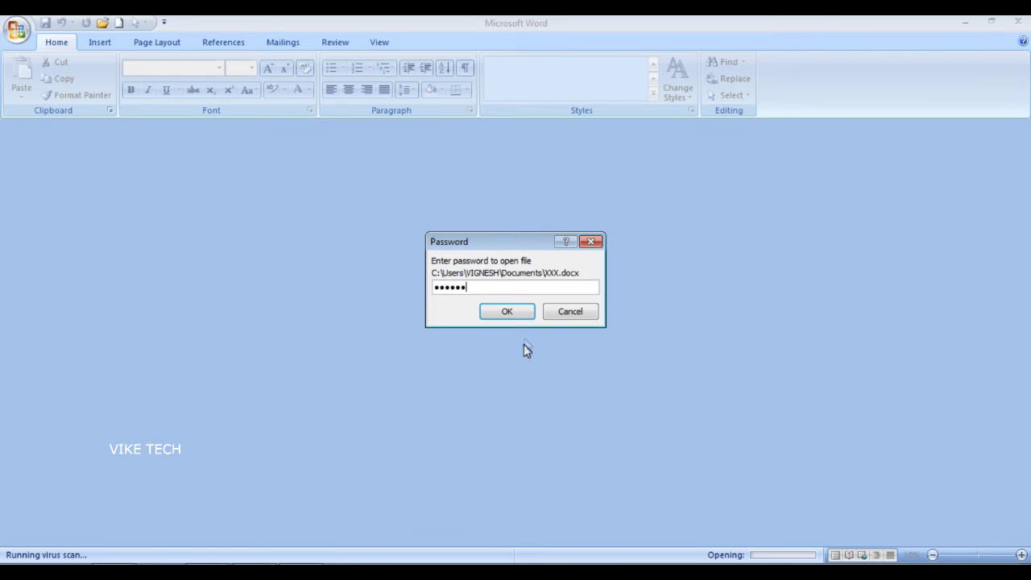
pyautogui.click(522, 314)
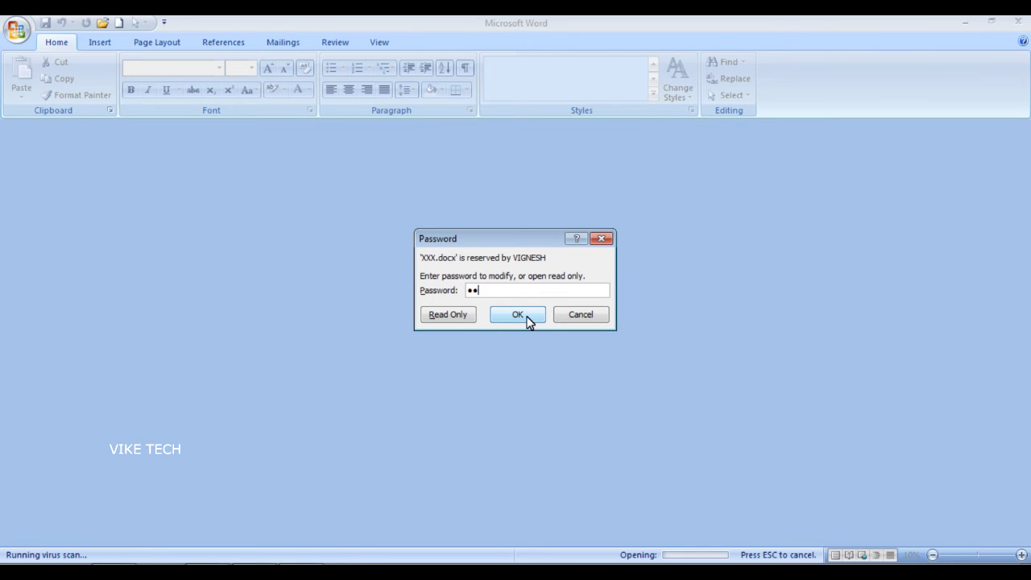
pyautogui.click(529, 317)
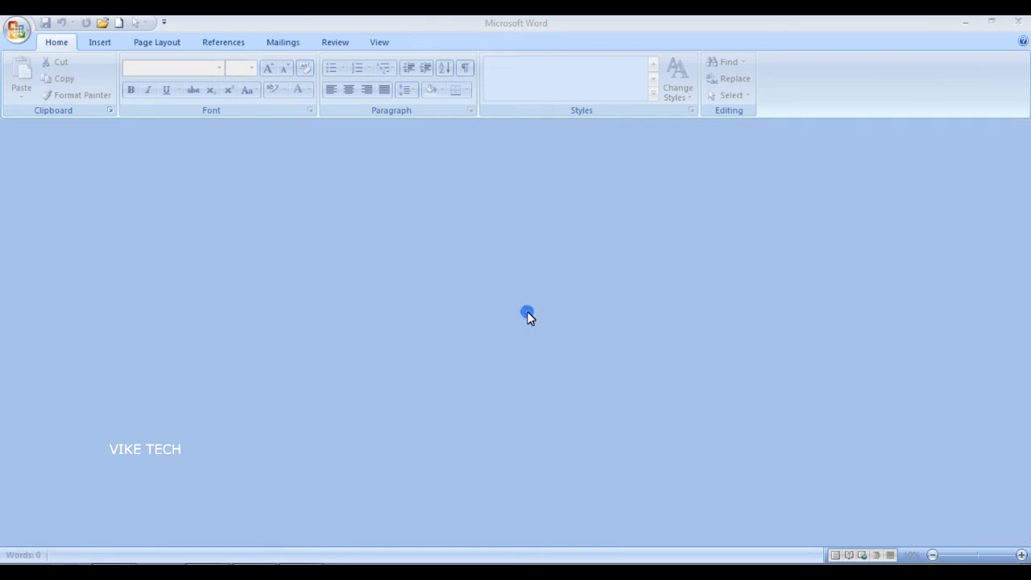
# Scroll through XXX.docx from the Career Objective down to the Declaration, then back to the top.
pyautogui.scroll(-2, 373, 248)
pyautogui.scroll(-3, 373, 248)
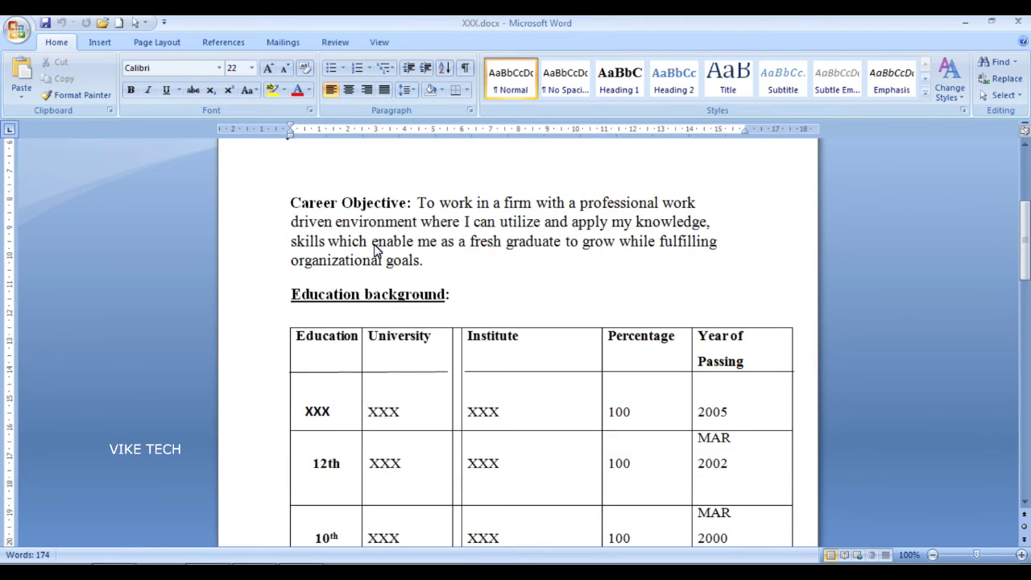
pyautogui.scroll(-4, 380, 260)
pyautogui.scroll(-3, 380, 260)
pyautogui.scroll(-6, 381, 269)
pyautogui.scroll(-3, 382, 269)
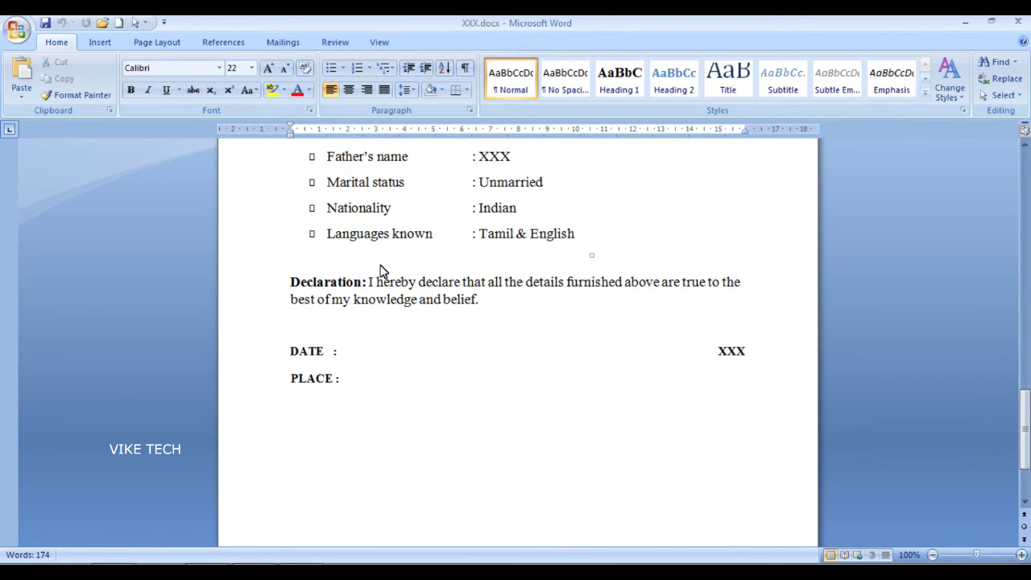
pyautogui.scroll(3, 382, 269)
pyautogui.scroll(3, 383, 269)
pyautogui.scroll(3, 383, 271)
pyautogui.scroll(3, 384, 271)
pyautogui.scroll(3, 383, 272)
pyautogui.scroll(3, 383, 271)
pyautogui.scroll(3, 384, 271)
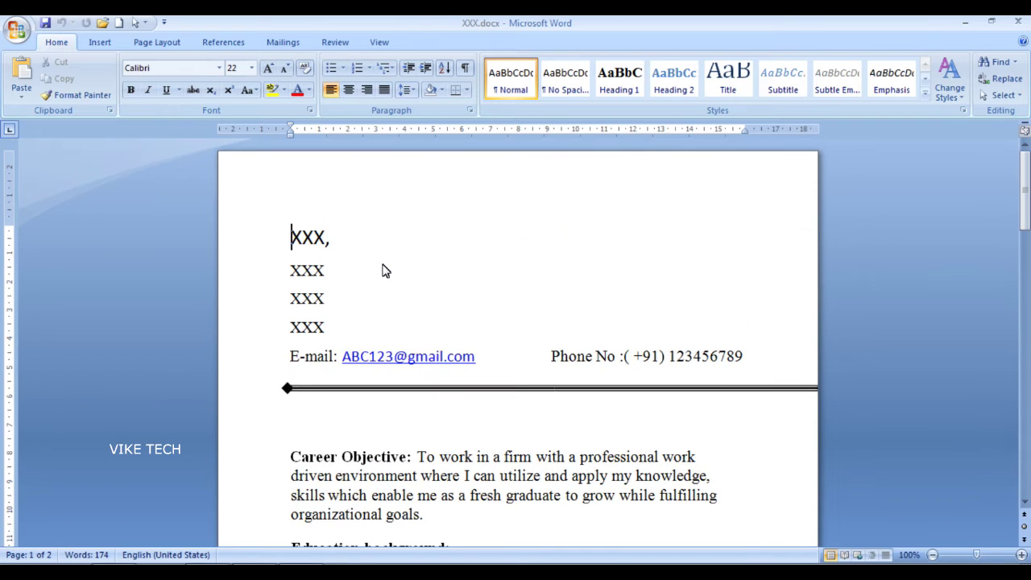
pyautogui.scroll(-3, 384, 271)
pyautogui.scroll(-3, 383, 271)
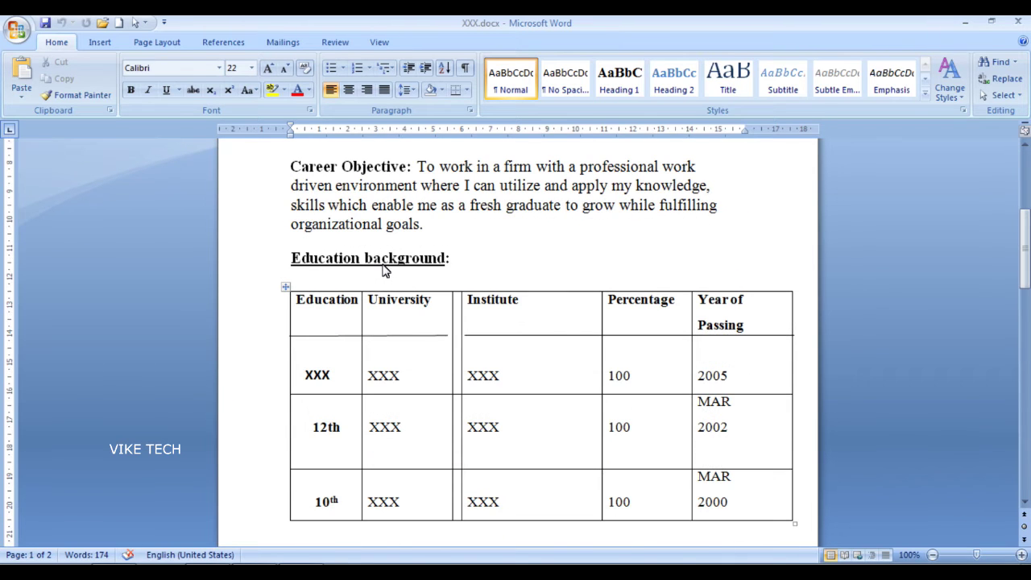
pyautogui.scroll(-3, 383, 271)
pyautogui.scroll(3, 383, 272)
pyautogui.scroll(3, 383, 271)
pyautogui.scroll(3, 384, 272)
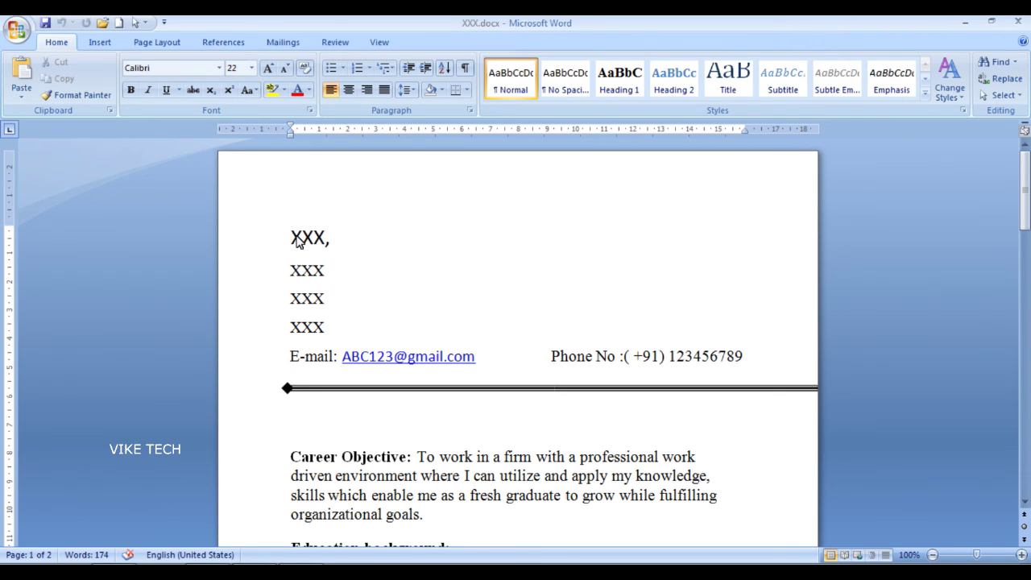
pyautogui.scroll(-2, 398, 267)
pyautogui.scroll(-6, 398, 266)
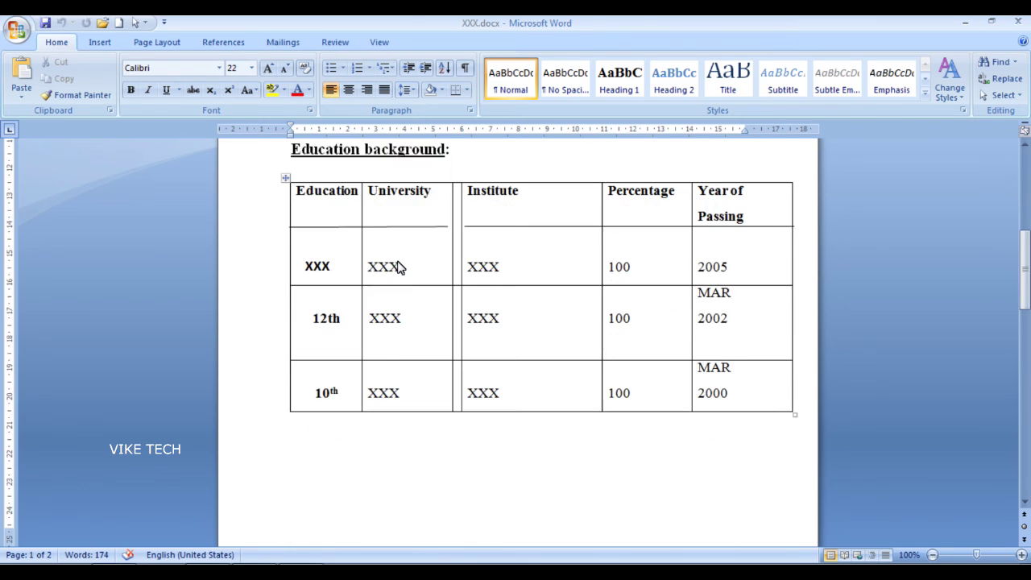
pyautogui.scroll(-3, 400, 268)
pyautogui.scroll(-3, 400, 267)
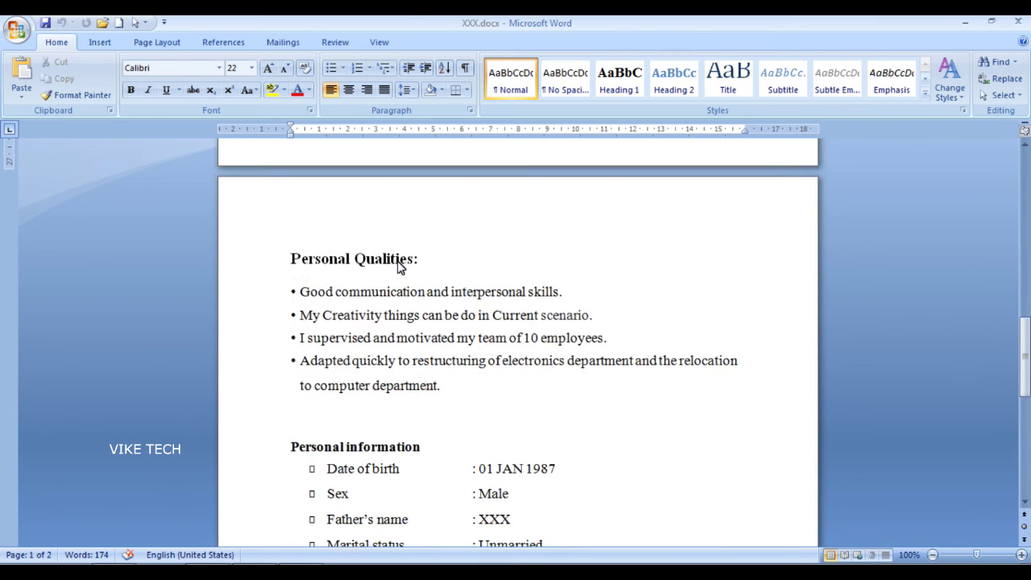
pyautogui.scroll(-3, 397, 267)
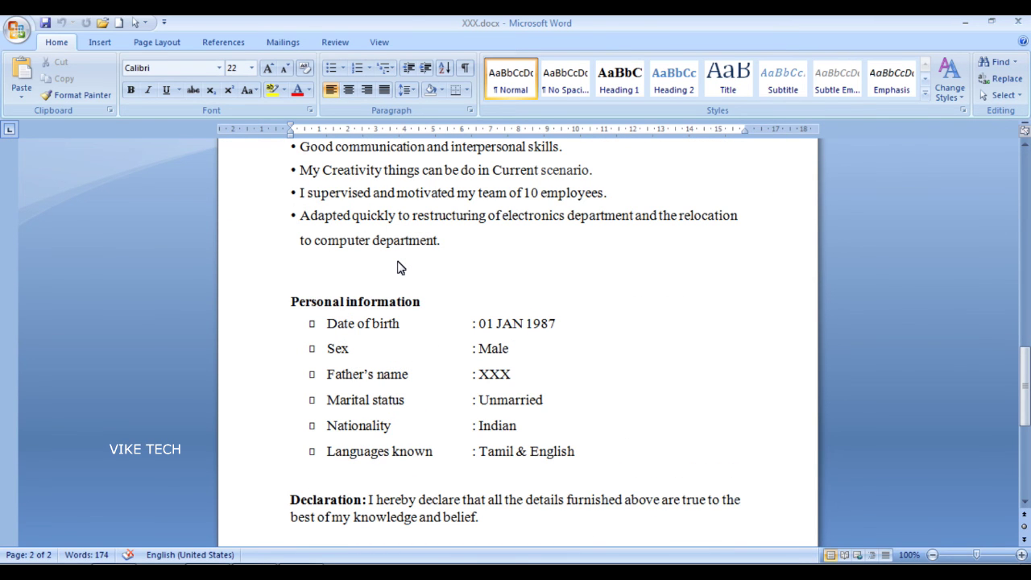
pyautogui.scroll(2, 407, 290)
pyautogui.scroll(4, 416, 303)
pyautogui.scroll(4, 418, 309)
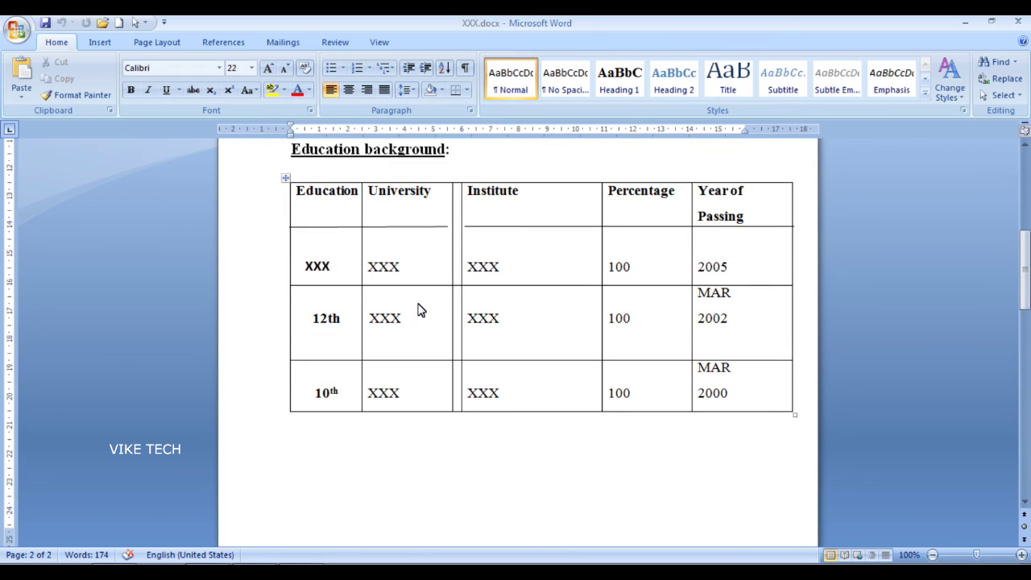
pyautogui.scroll(3, 418, 309)
pyautogui.scroll(4, 418, 310)
pyautogui.scroll(1, 418, 310)
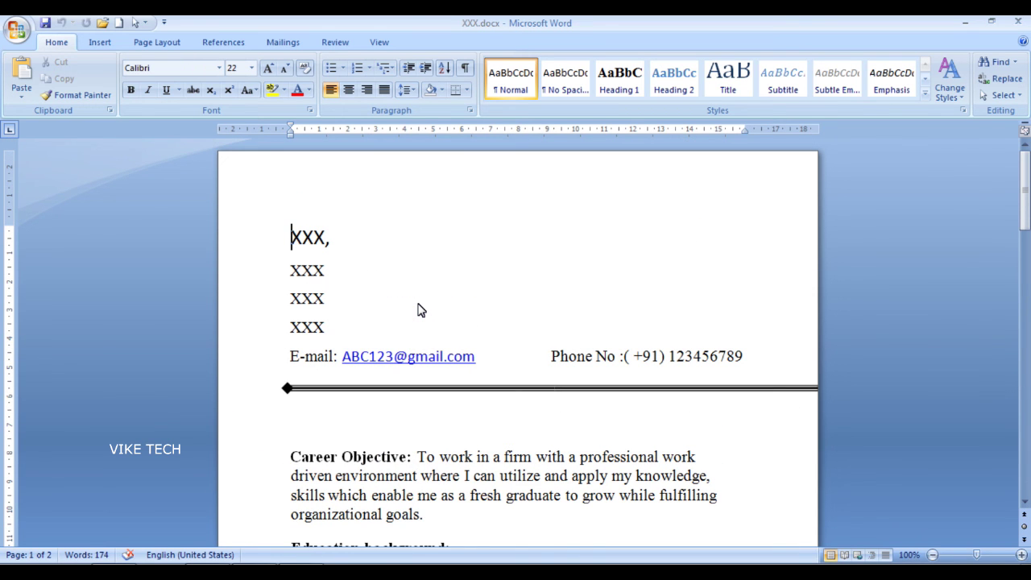